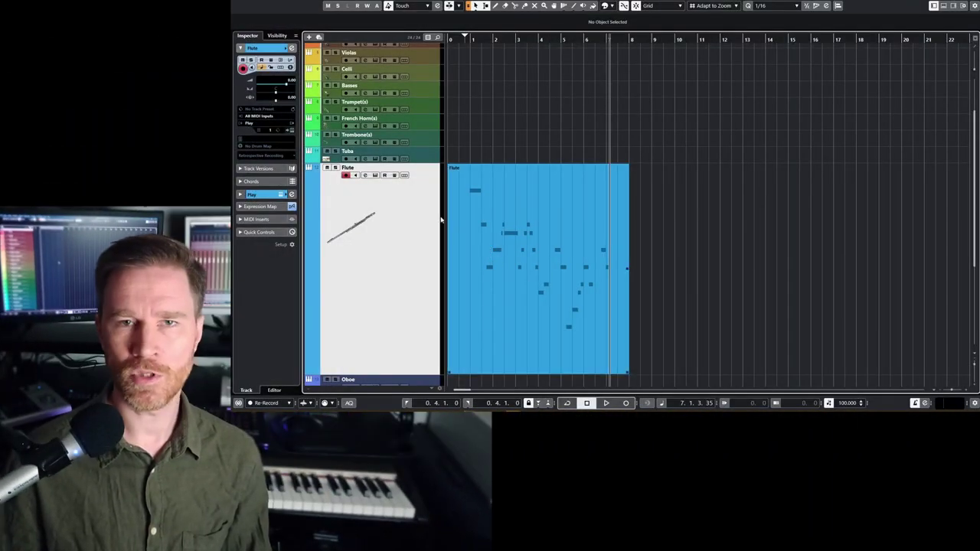
Drag the Flute MIDI part from the Flute lane down onto a lower woodwind track
scroll(490, 230, "down", 4)
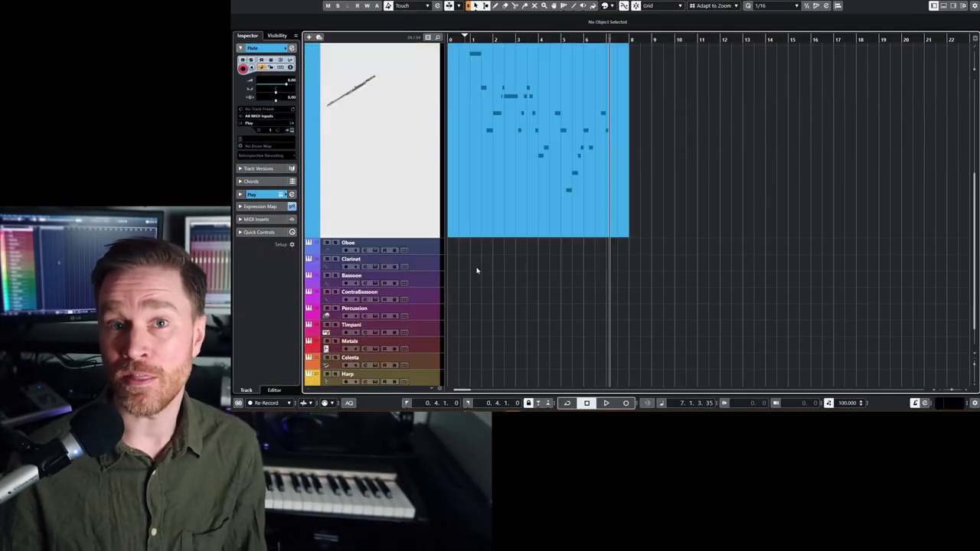
left_click_drag(510, 165, 504, 277)
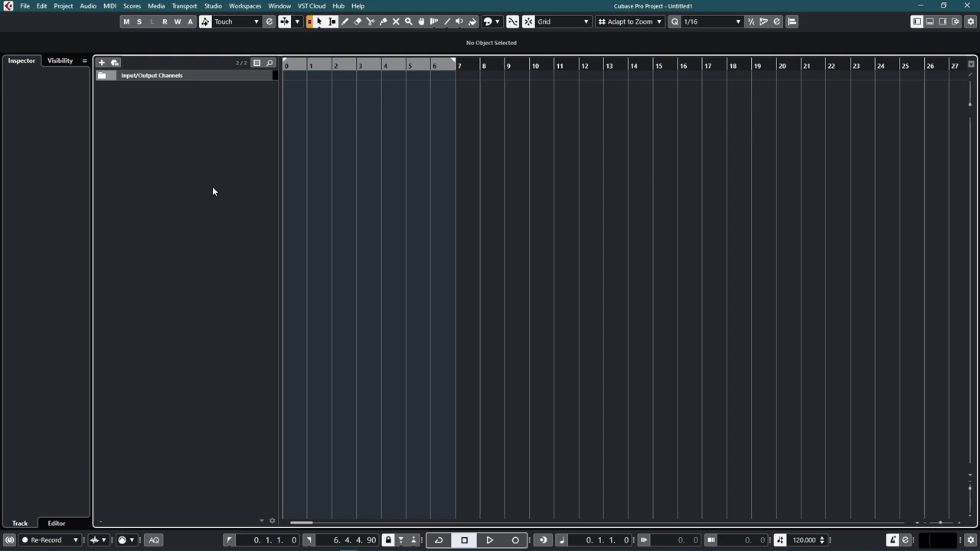
Add one Kontakt instrument track (Kontakt 01) and show the Albion ONE patch list
double_click(212, 191)
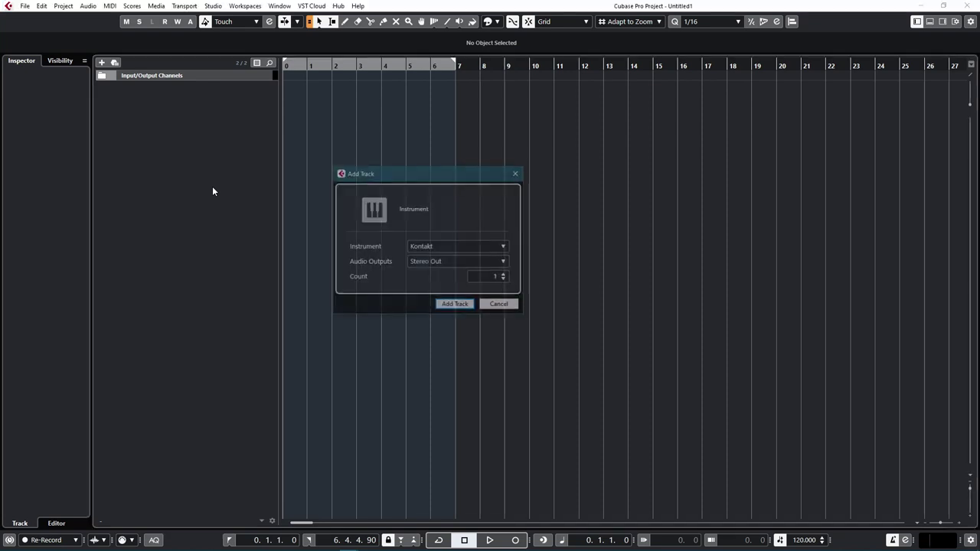
left_click(458, 304)
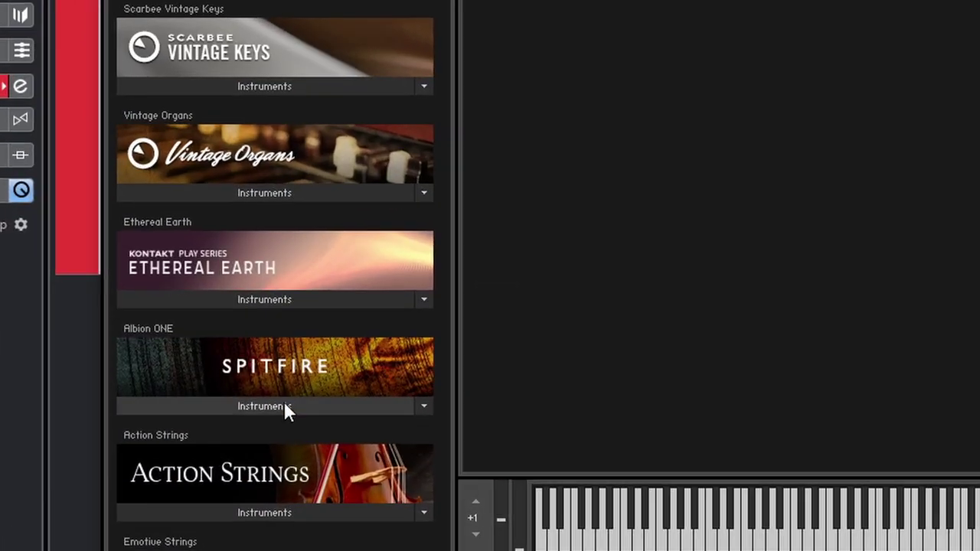
left_click(284, 404)
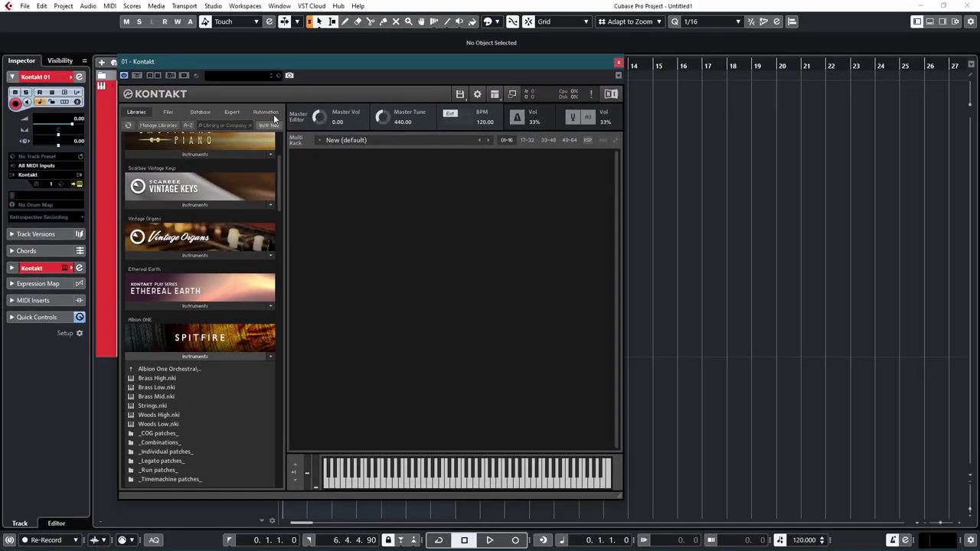
Move the Kontakt window aside and load Albion ONE's Strings.nki patch (448.26 MB)
left_click_drag(279, 59, 383, 69)
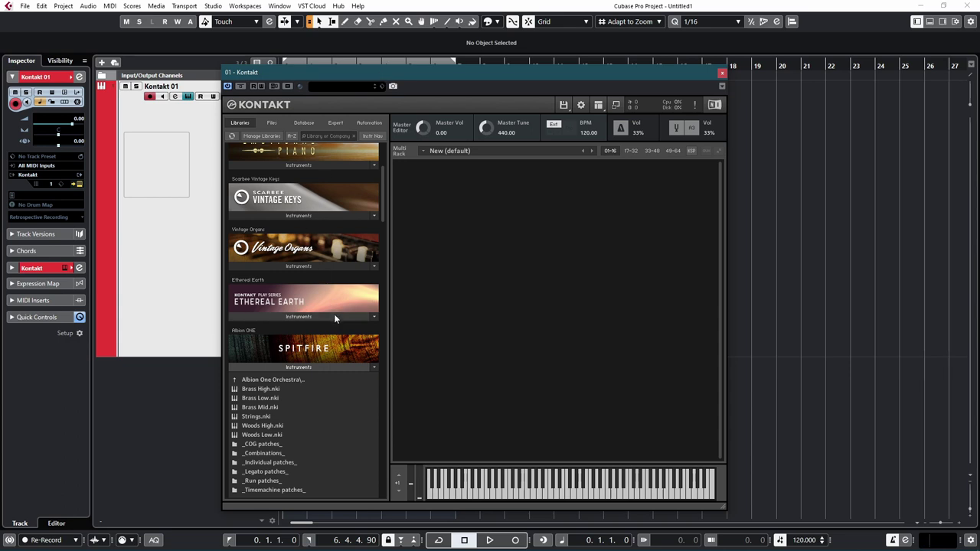
double_click(264, 416)
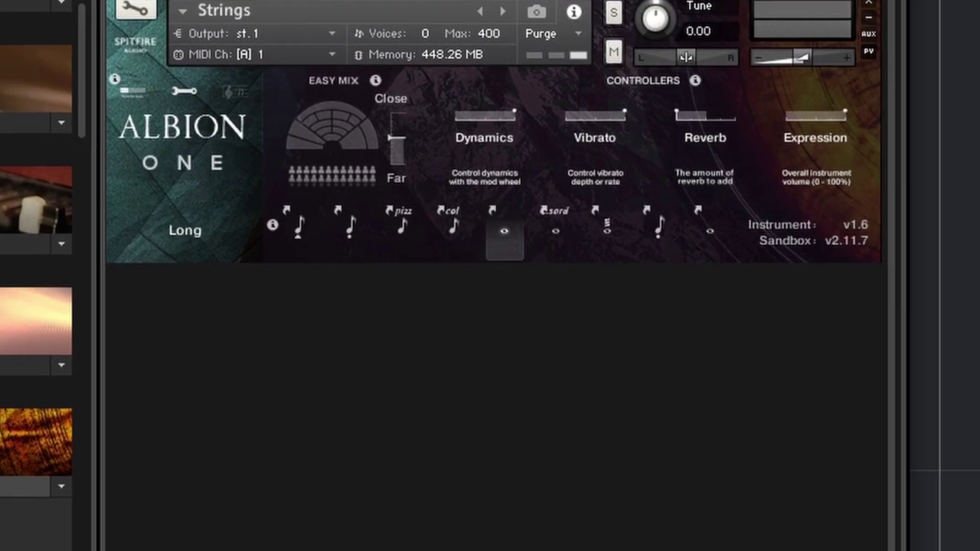
Try the Spiccato and Col Legno articulations, then purge the last articulation to reach 404.18 MB
left_click(291, 233)
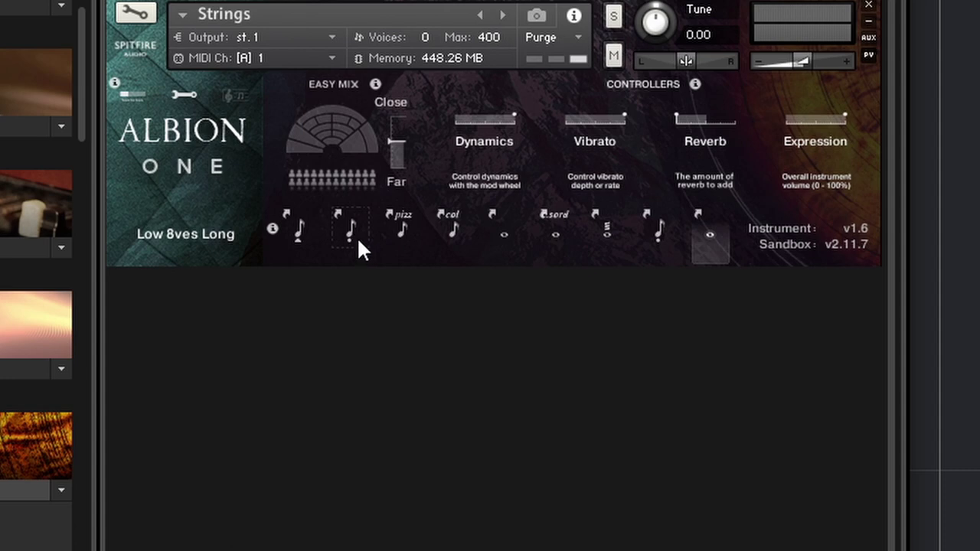
left_click(456, 234)
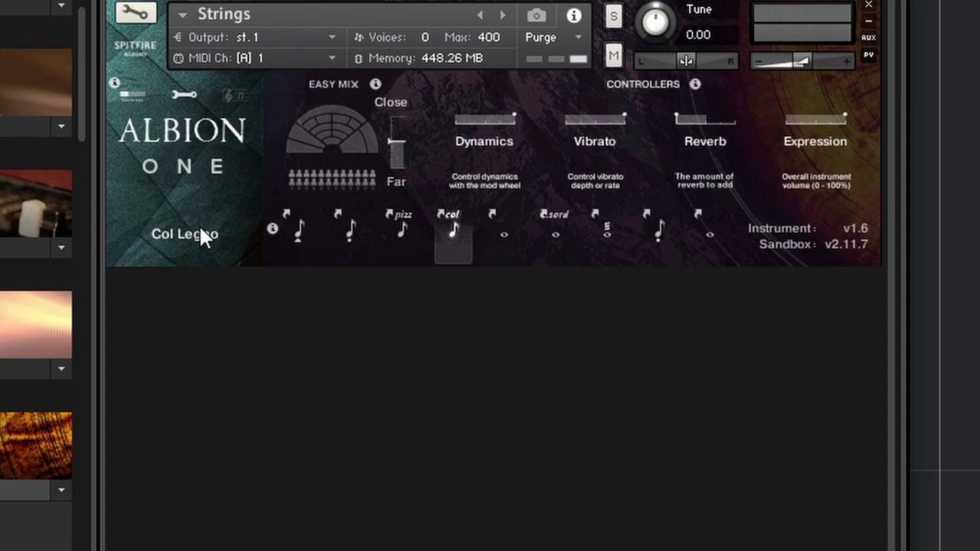
left_click(177, 93)
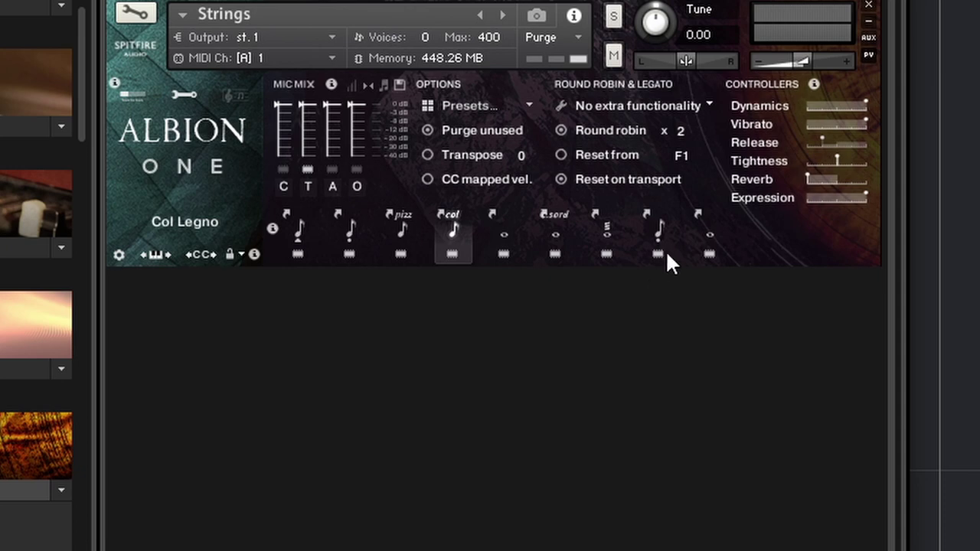
left_click(711, 254)
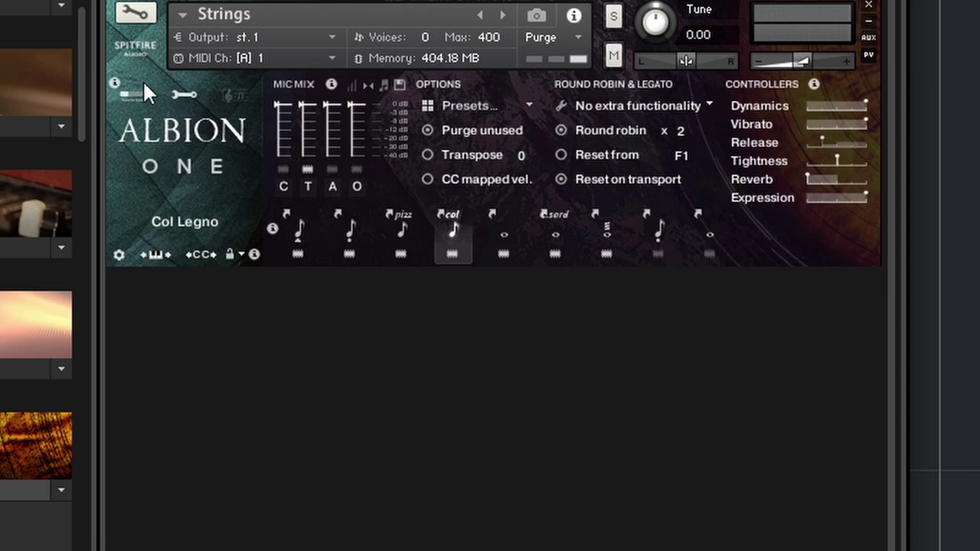
left_click(131, 95)
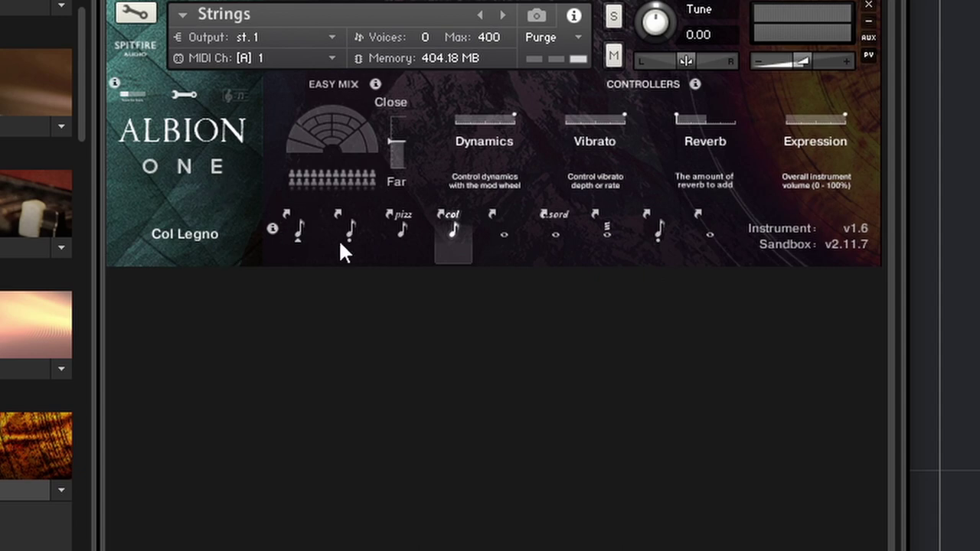
Set Spiccato to trigger By KS with Activate, then switch back to the Long articulation
right_click(292, 229)
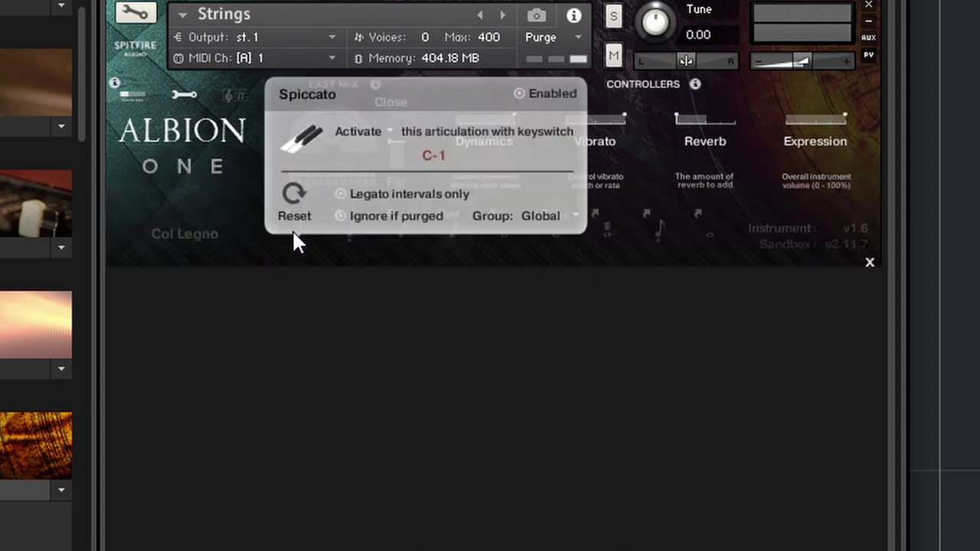
left_click(304, 190)
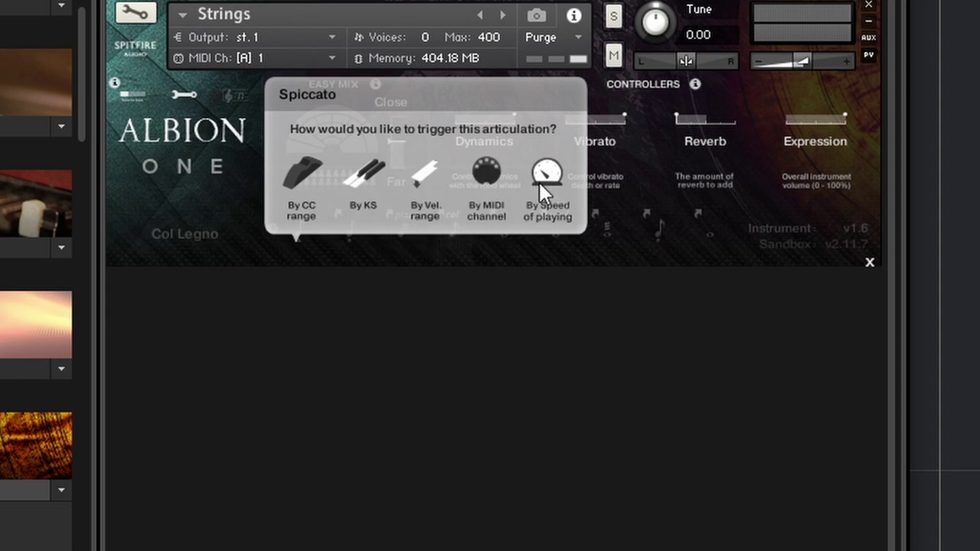
left_click(357, 180)
left_click(357, 180)
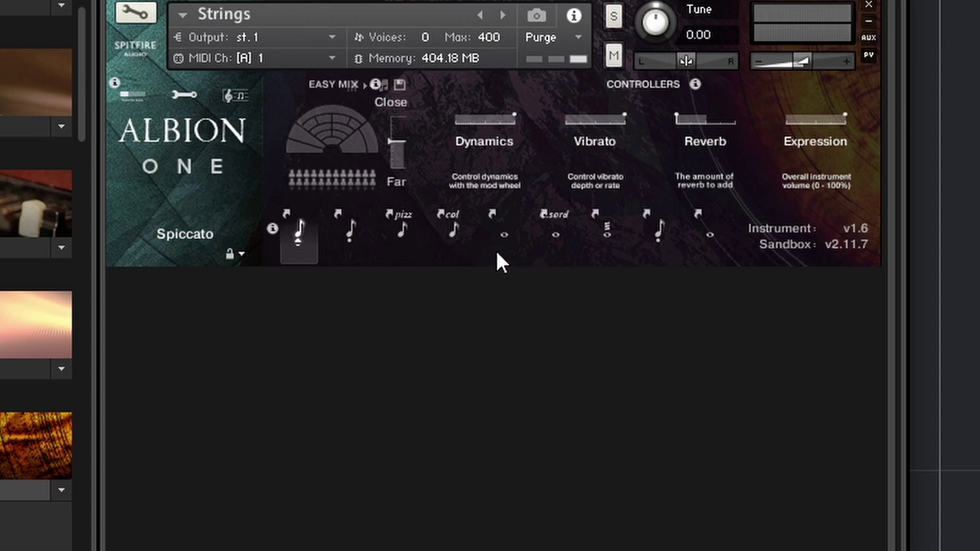
left_click(503, 225)
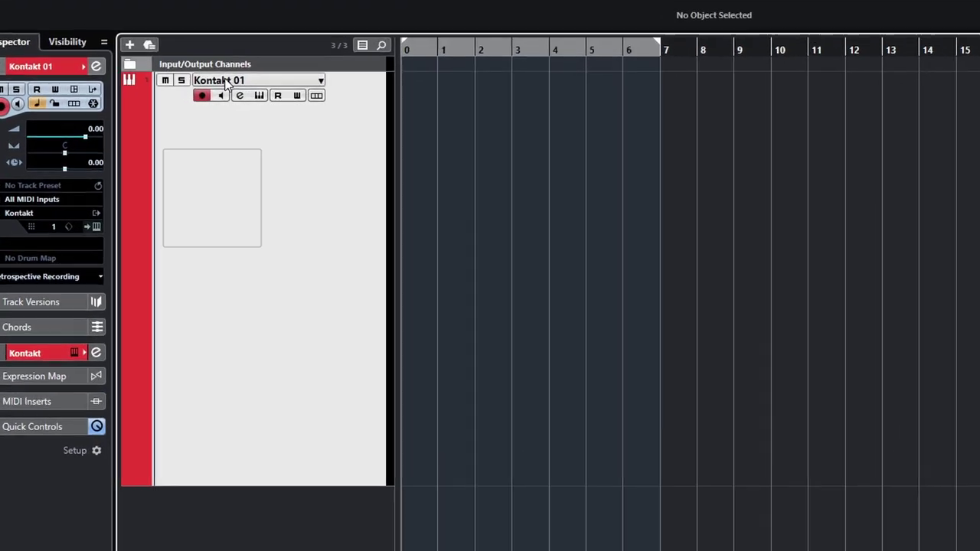
Rename the Kontakt 01 instrument track to 'Strings' in the track list
double_click(163, 85)
type("Strings")
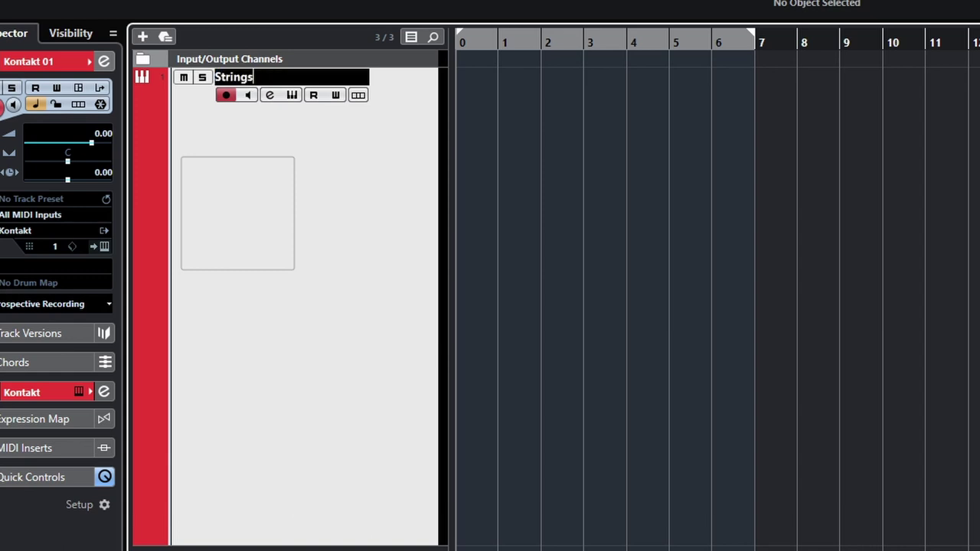
key("Return")
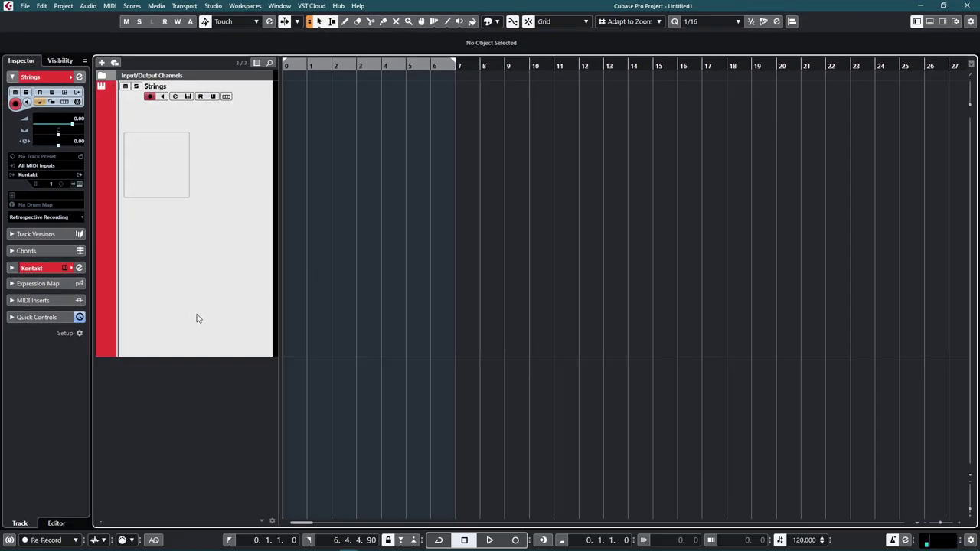
Add another Kontakt track and load Strings Legato.nki from Albion ONE's _Legato patches_ folder
double_click(198, 317)
left_click(442, 305)
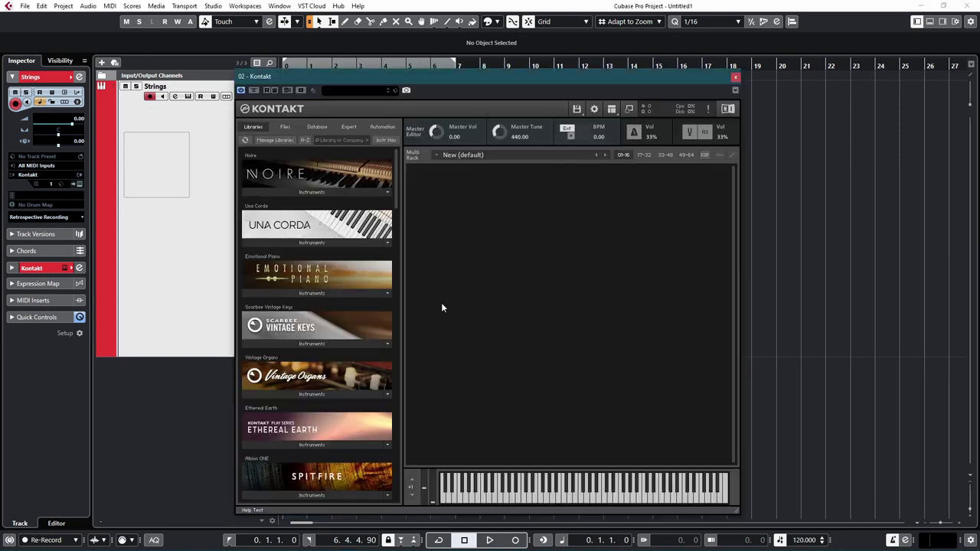
scroll(331, 325, "down", 3)
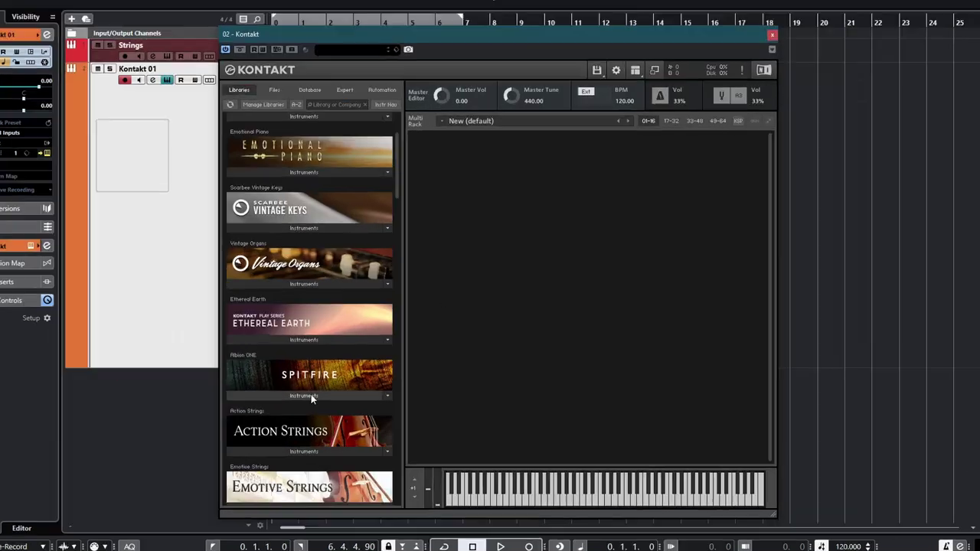
left_click(313, 417)
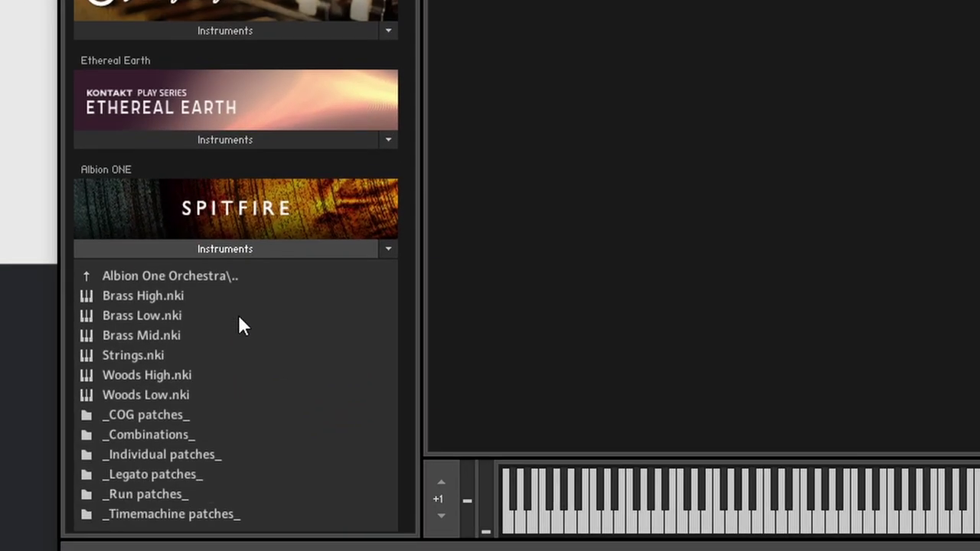
left_click(158, 473)
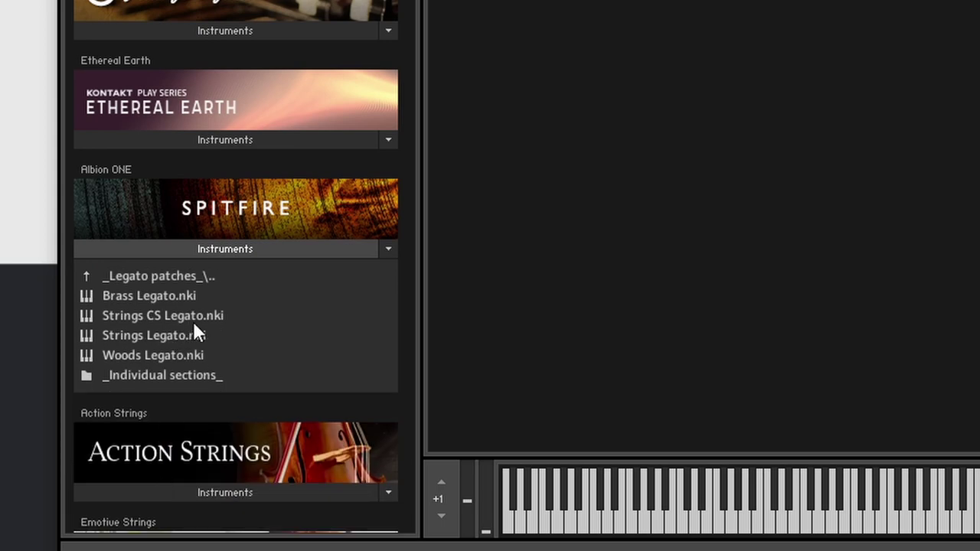
left_click(181, 340)
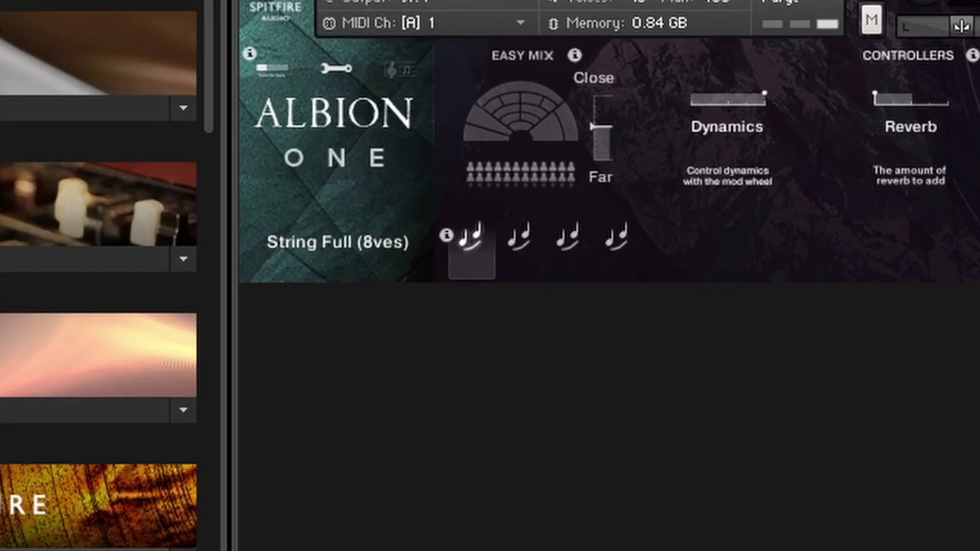
Unload the second articulation and set String Mid to activate by keyswitch C-1
left_click(334, 71)
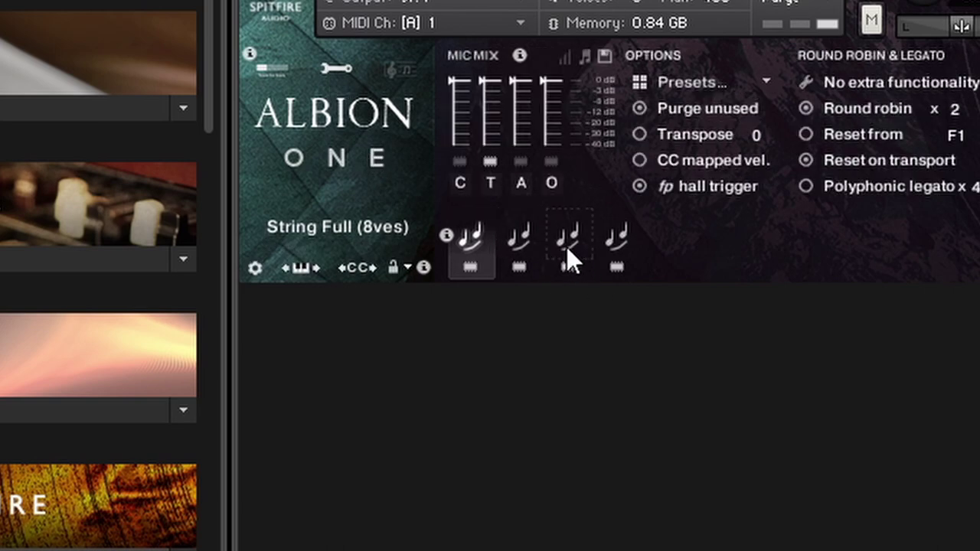
left_click(514, 268)
left_click(270, 66)
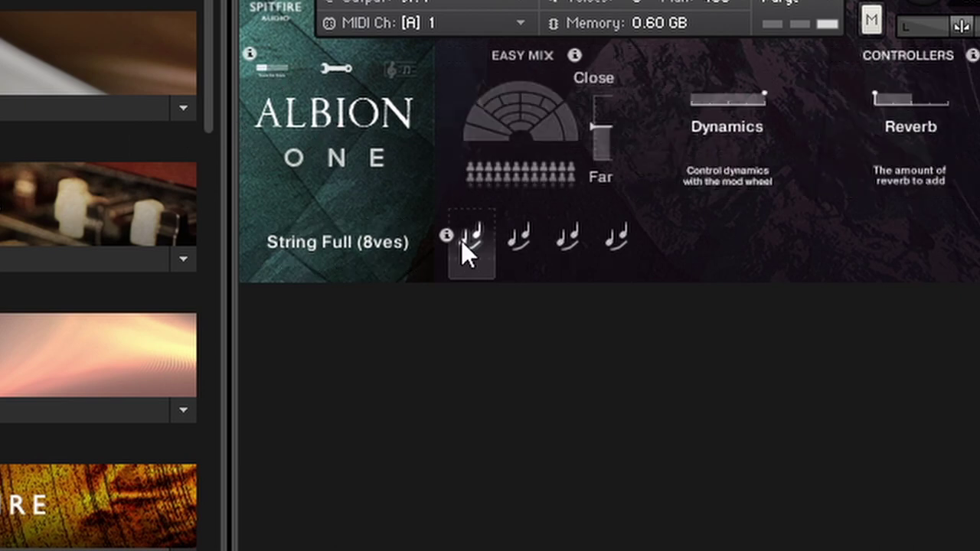
left_click(564, 242)
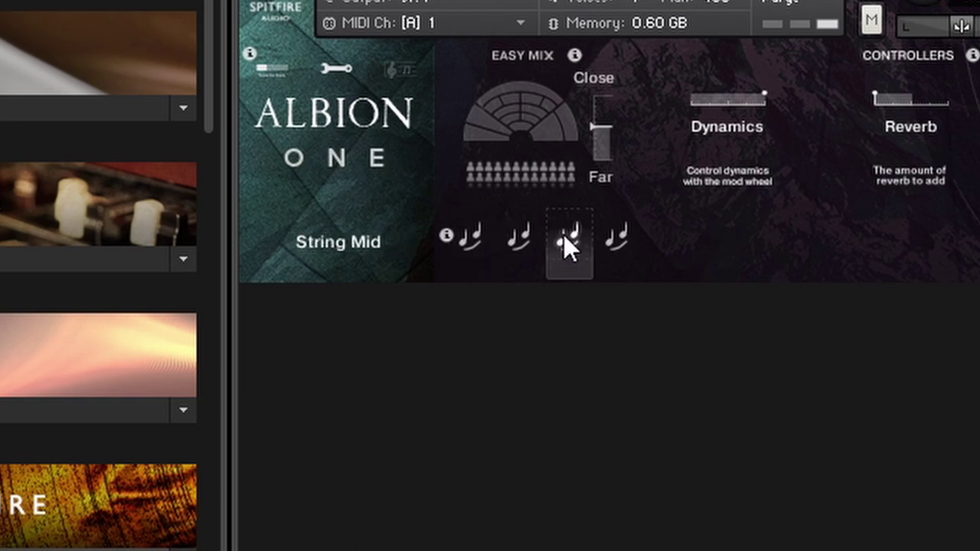
right_click(564, 234)
left_click(650, 187)
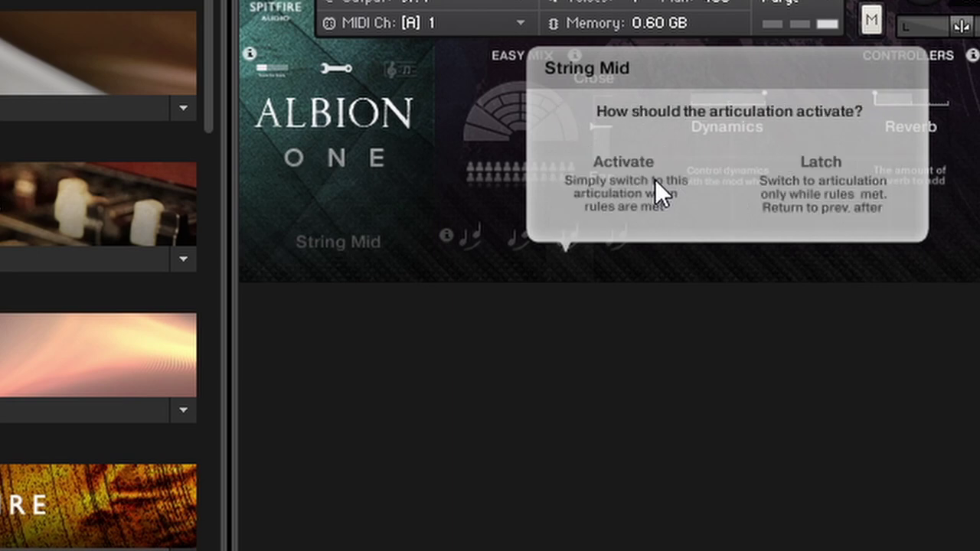
left_click(655, 179)
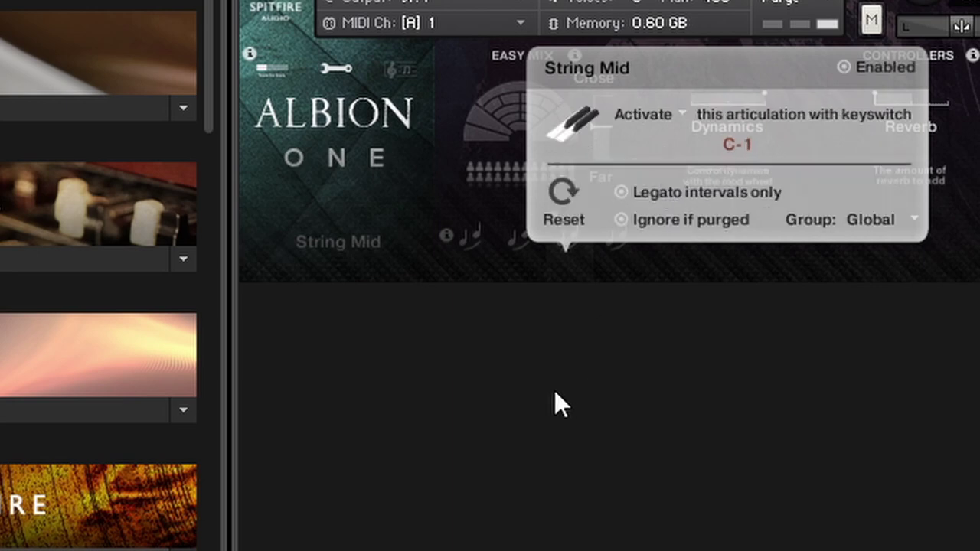
left_click(440, 241)
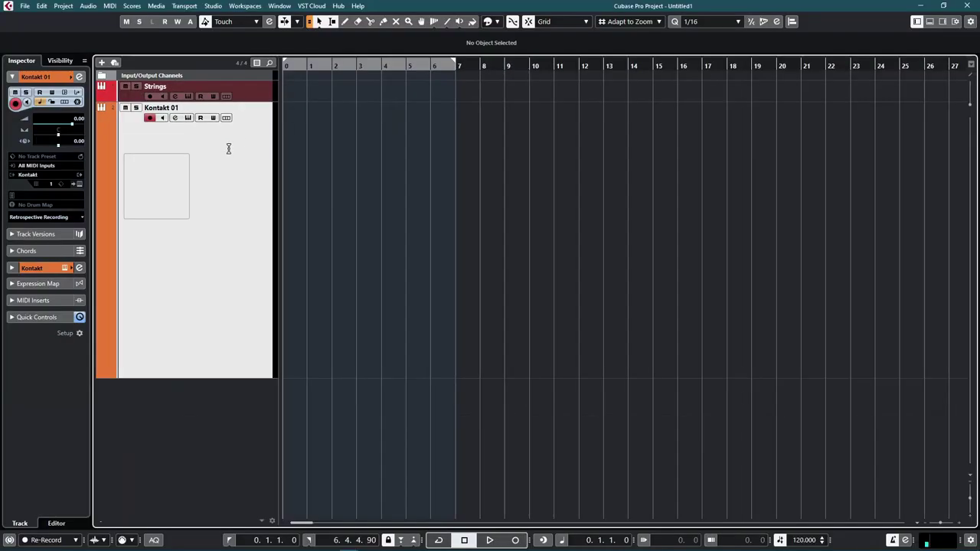
Rename the second Kontakt 01 track to 'Strings Lo Legato'
double_click(160, 107)
type("S")
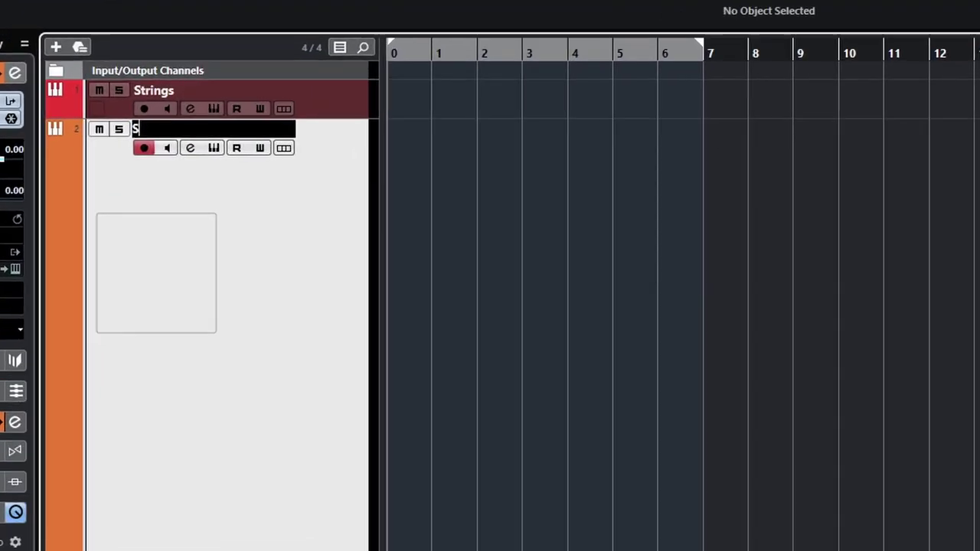
type("trings L")
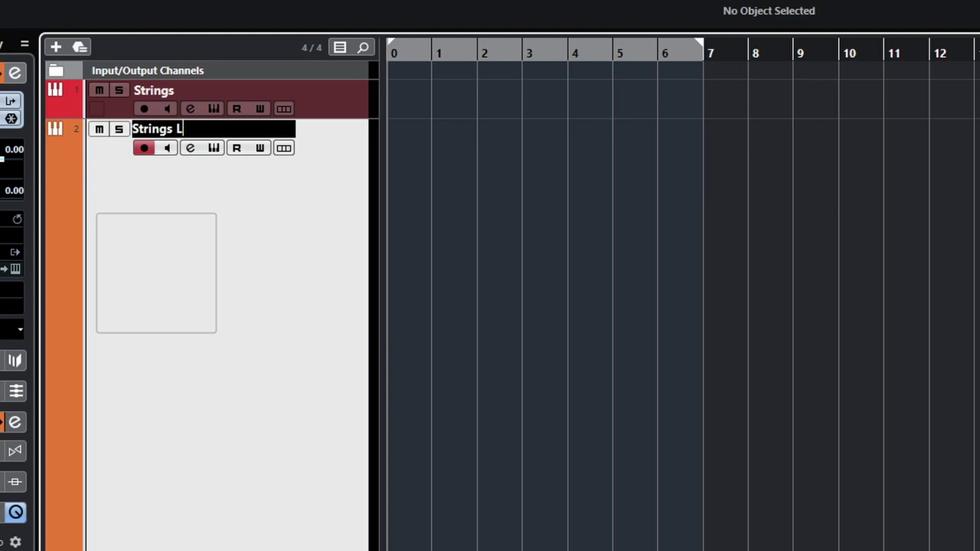
type("o Legato")
key("Return")
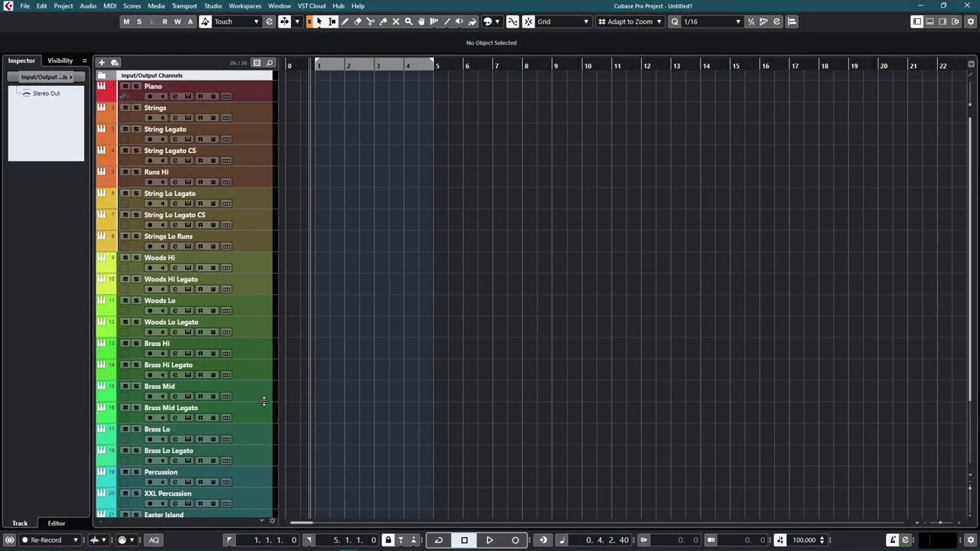
scroll(264, 407, "down", 2)
scroll(264, 408, "up", 2)
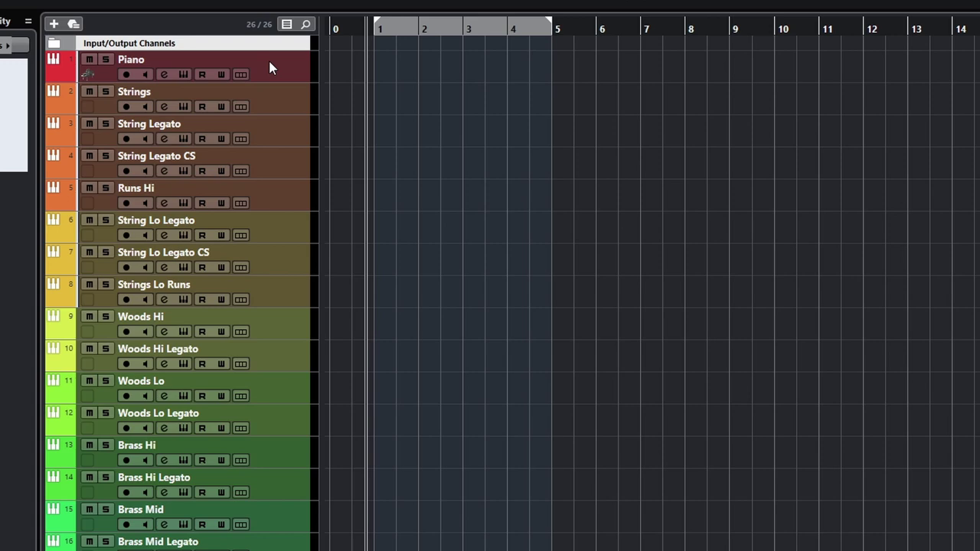
scroll(272, 271, "down", 4)
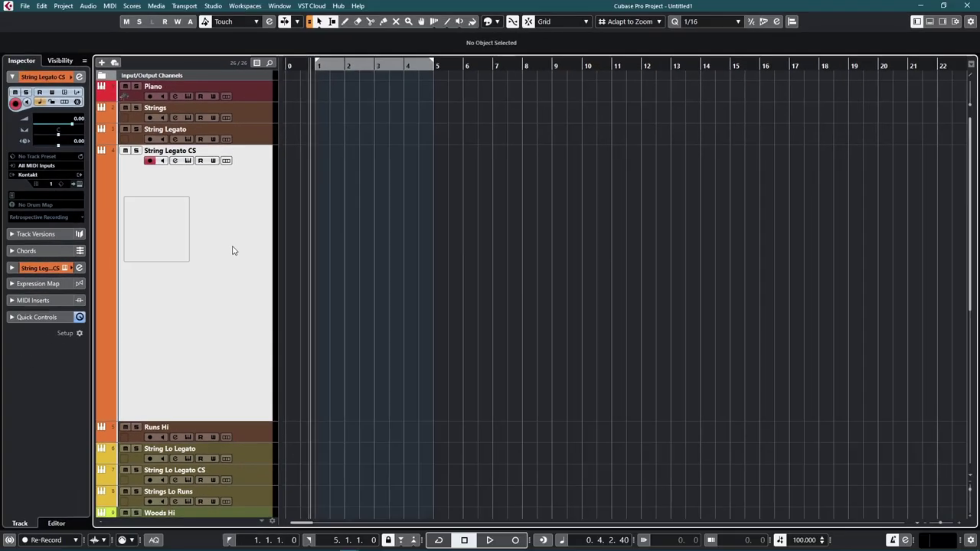
left_click(240, 96)
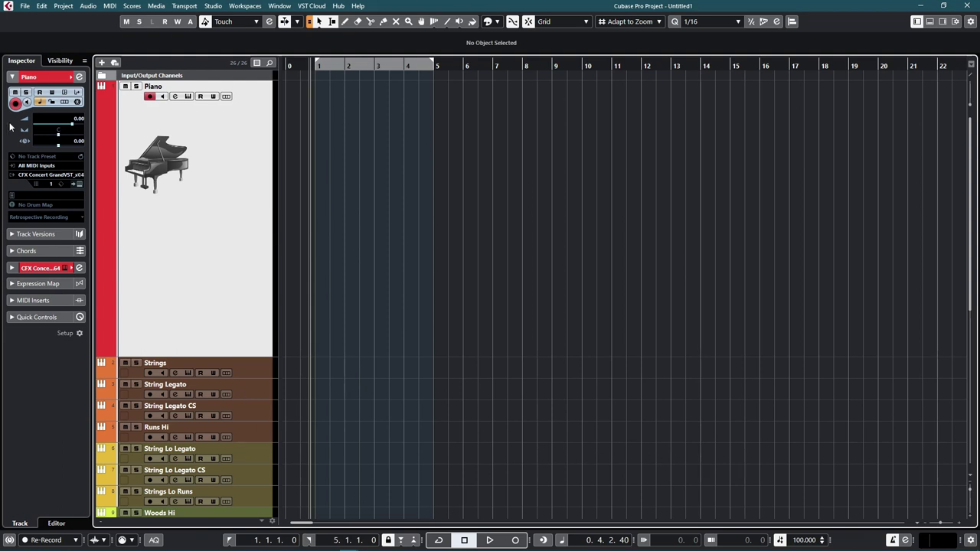
left_click(916, 23)
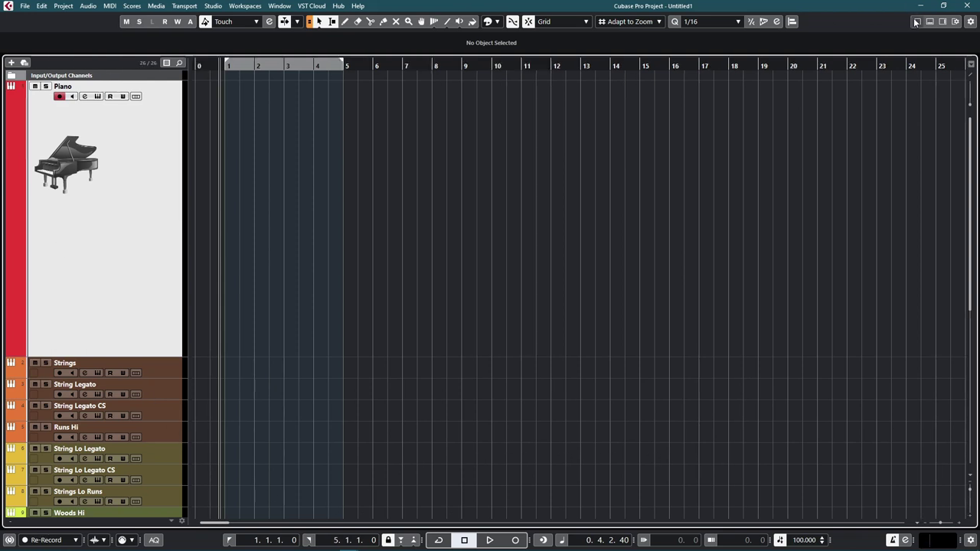
left_click(916, 22)
left_click(929, 22)
left_click(928, 22)
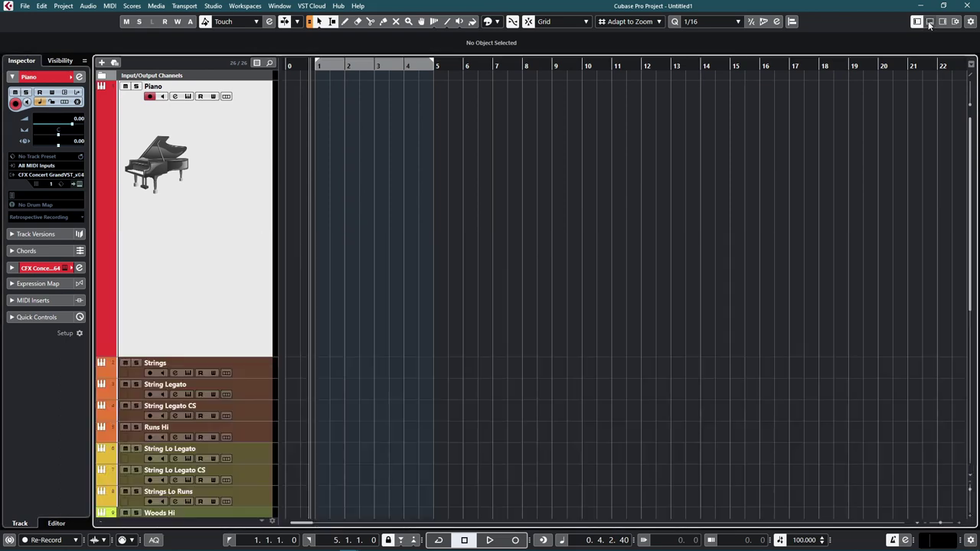
left_click(942, 23)
left_click(941, 23)
key("F3")
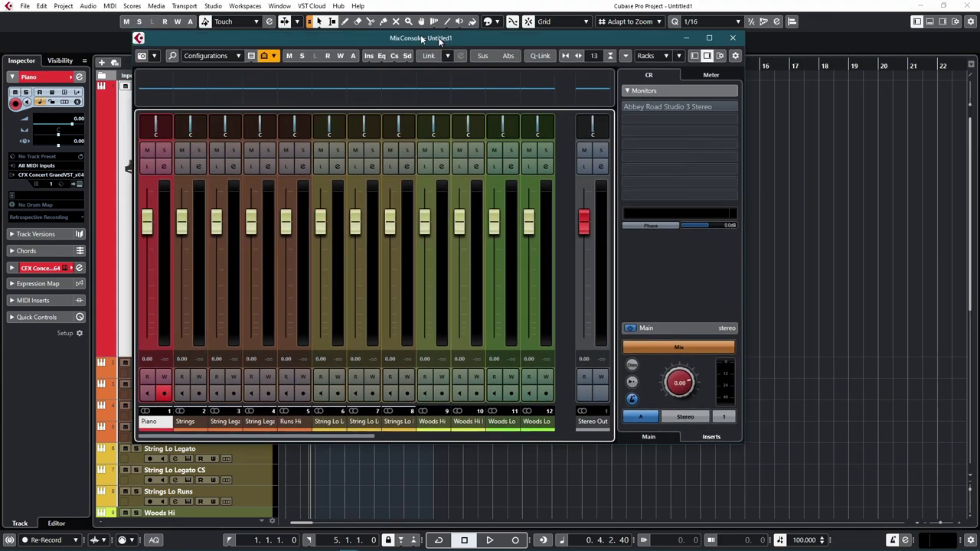
Maximise the MixConsole and open the Stereo Out channel settings showing its inserts
double_click(420, 35)
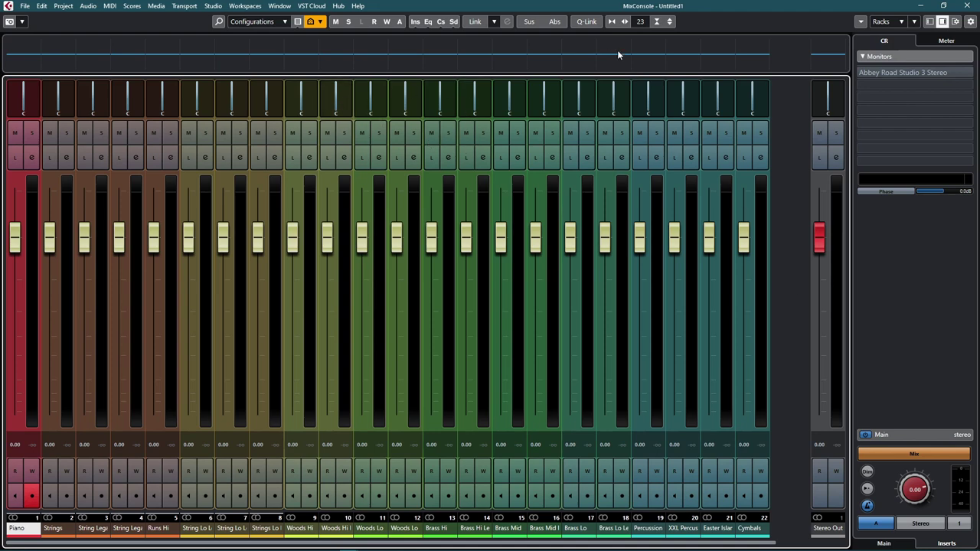
left_click(836, 157)
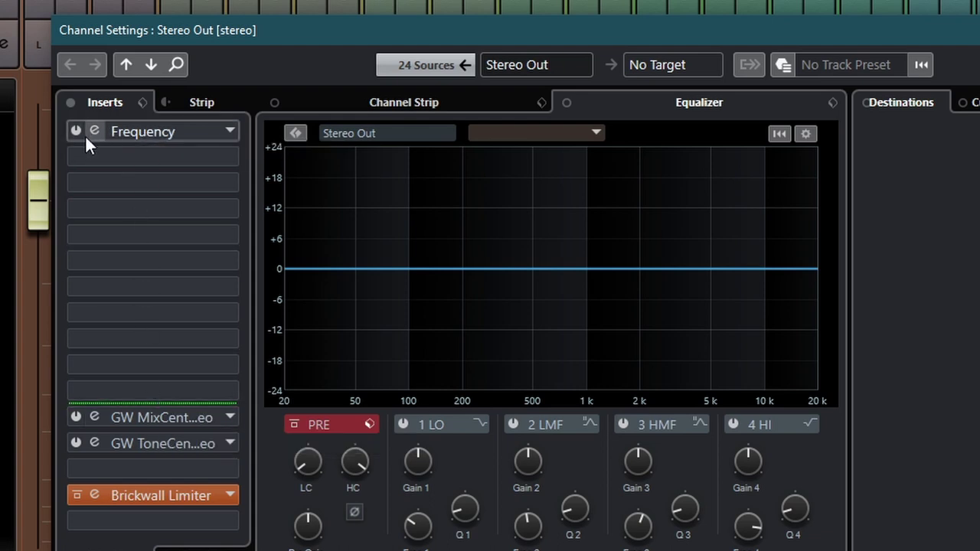
left_click_drag(88, 136, 94, 405)
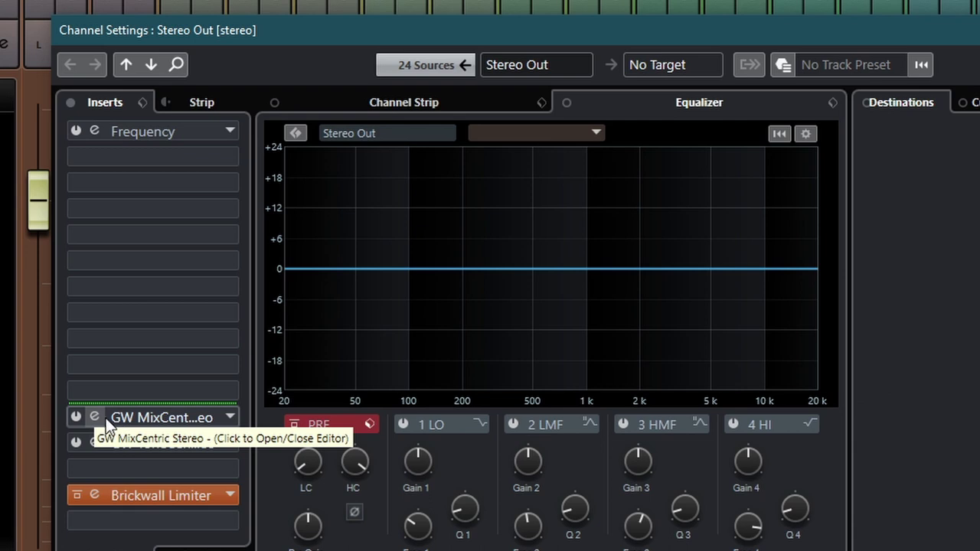
left_click_drag(94, 406, 122, 132)
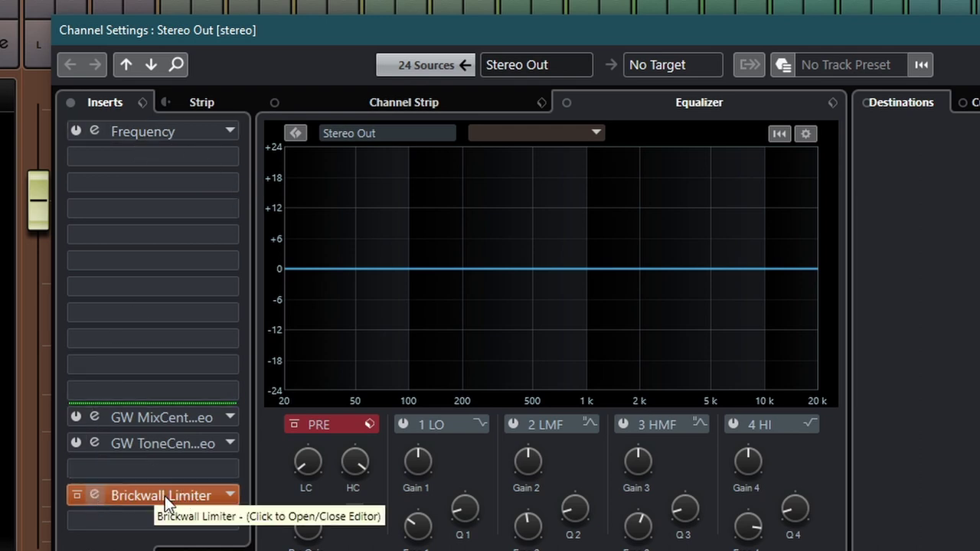
left_click(97, 491)
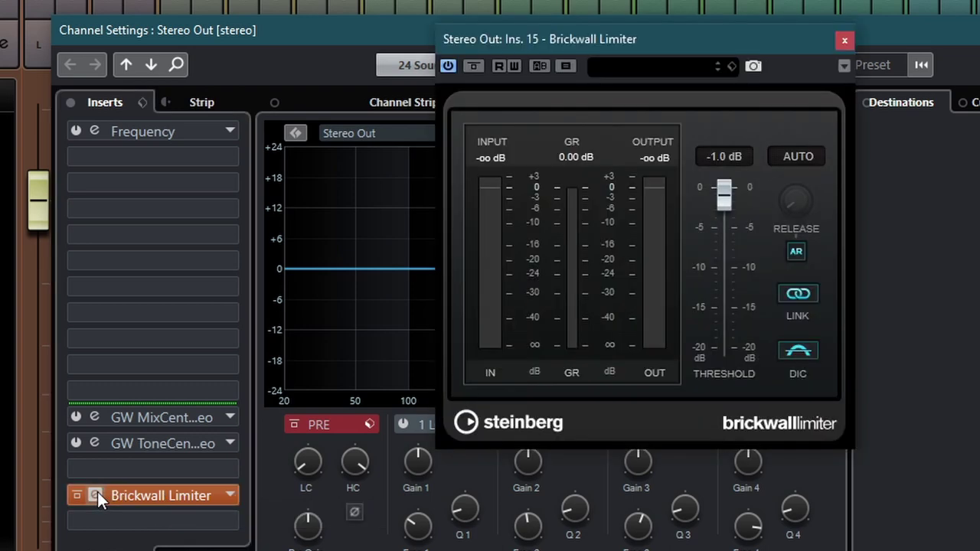
left_click(843, 41)
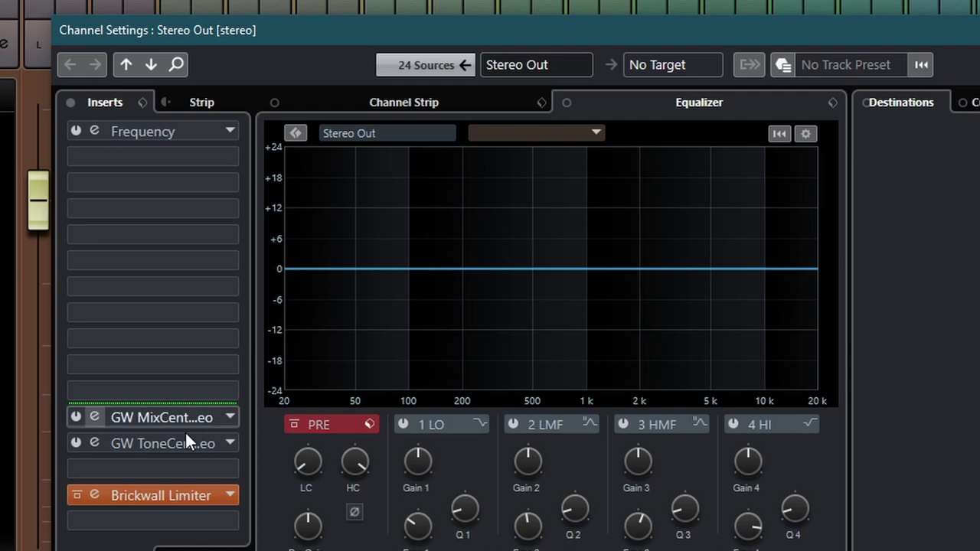